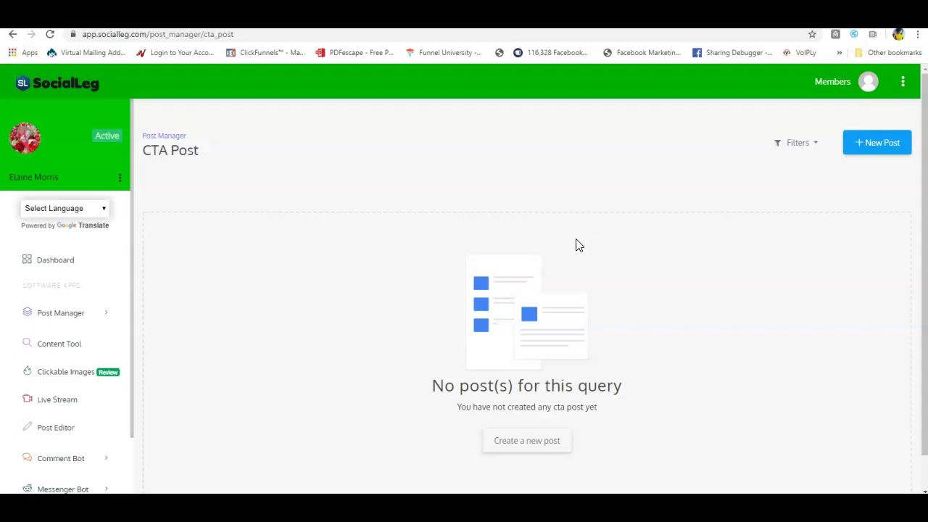
Step: Create a new CTA post with the campaign name POST 2 and select the Social Leg vip page
{"action": "left_click", "coordinate": [519, 442]}
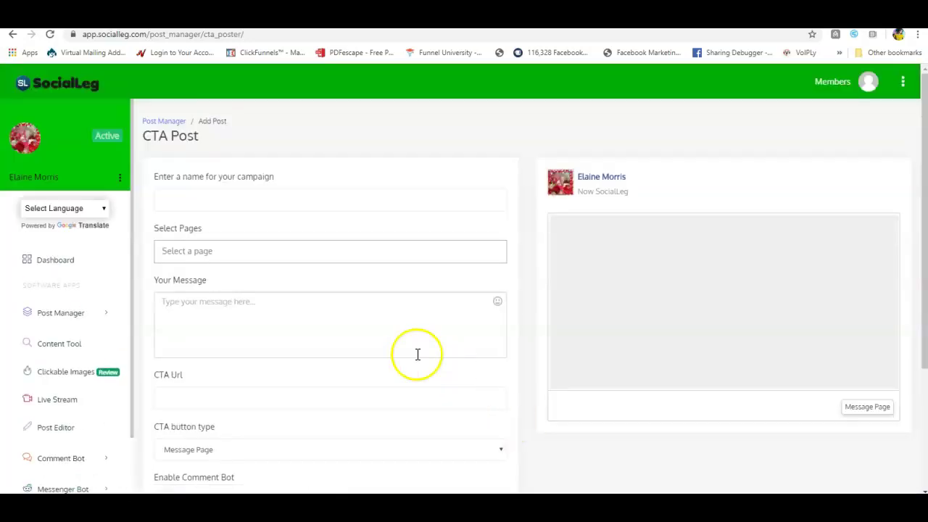
{"action": "left_click", "coordinate": [231, 200]}
{"action": "type", "text": "POST 2"}
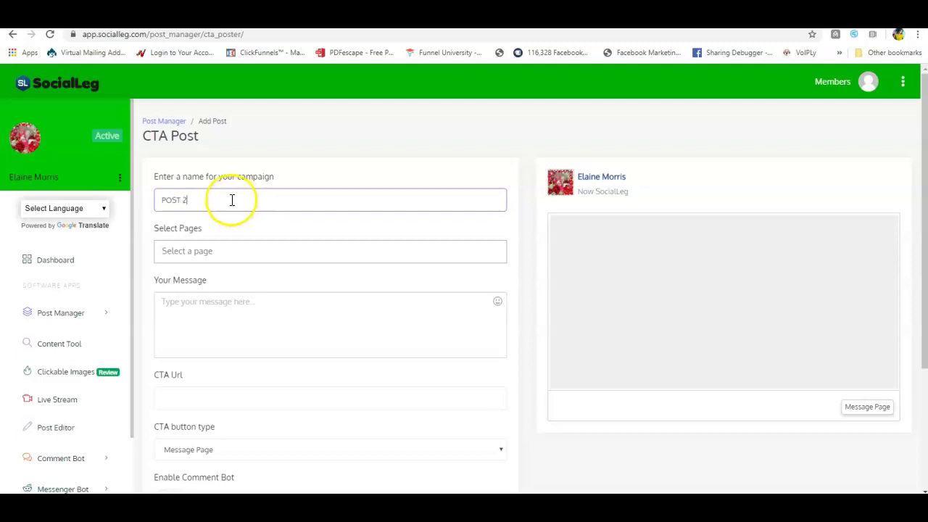
{"action": "left_click_drag", "start_coordinate": [189, 200], "coordinate": [160, 200]}
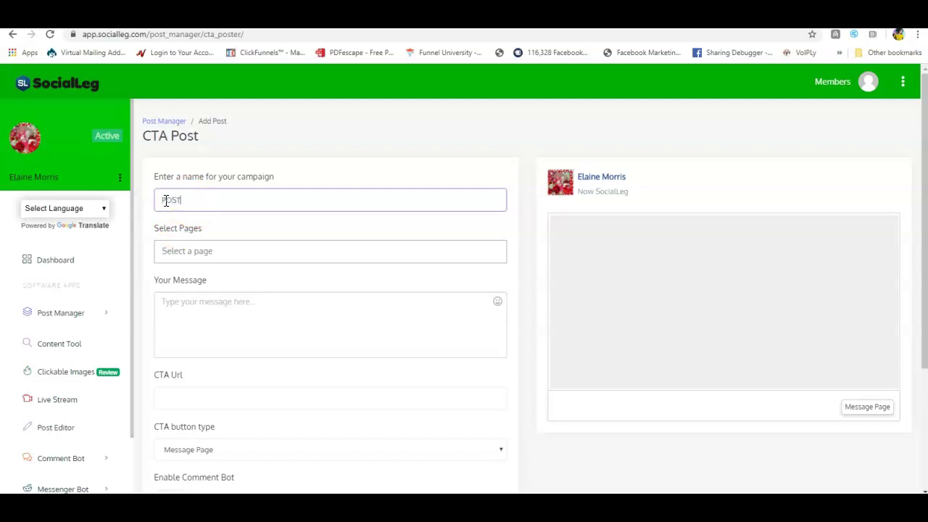
{"action": "left_click", "coordinate": [223, 250]}
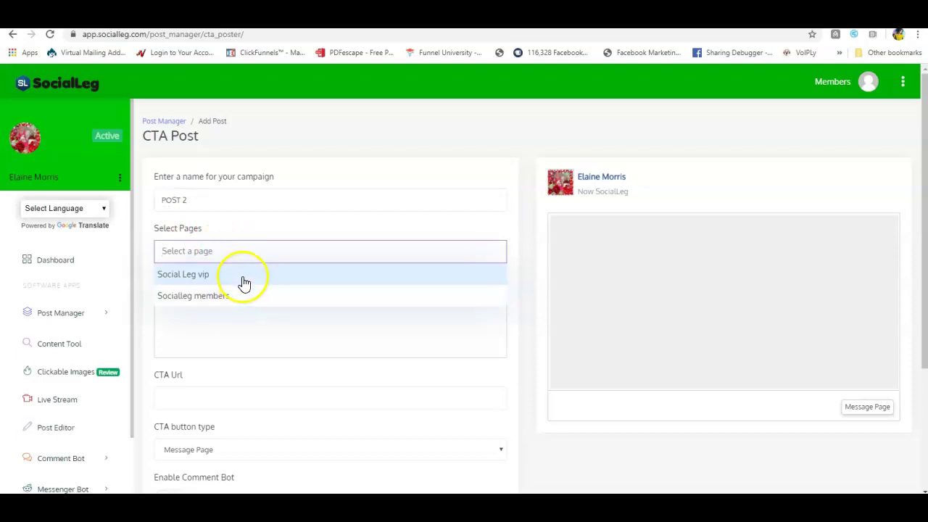
{"action": "left_click", "coordinate": [244, 277]}
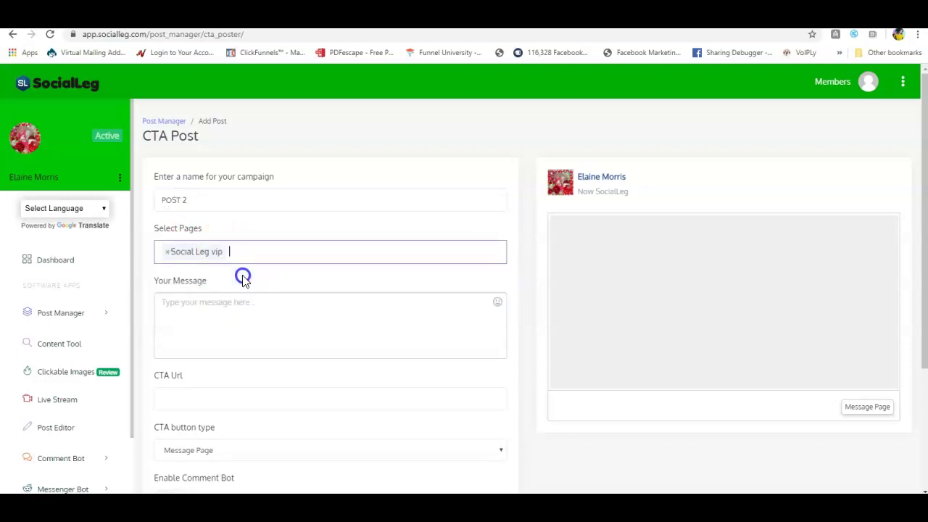
Step: Write the post message "THIS REALLY WORKS!!!" with all letters in capitals
{"action": "left_click", "coordinate": [276, 309]}
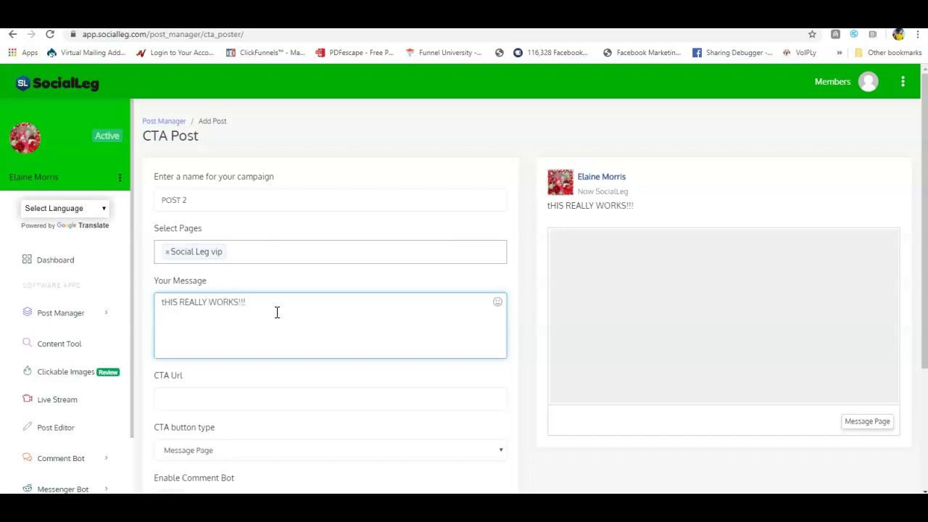
{"action": "left_click", "coordinate": [166, 301]}
{"action": "key", "text": "Delete"}
{"action": "type", "text": "T"}
{"action": "left_click", "coordinate": [195, 312]}
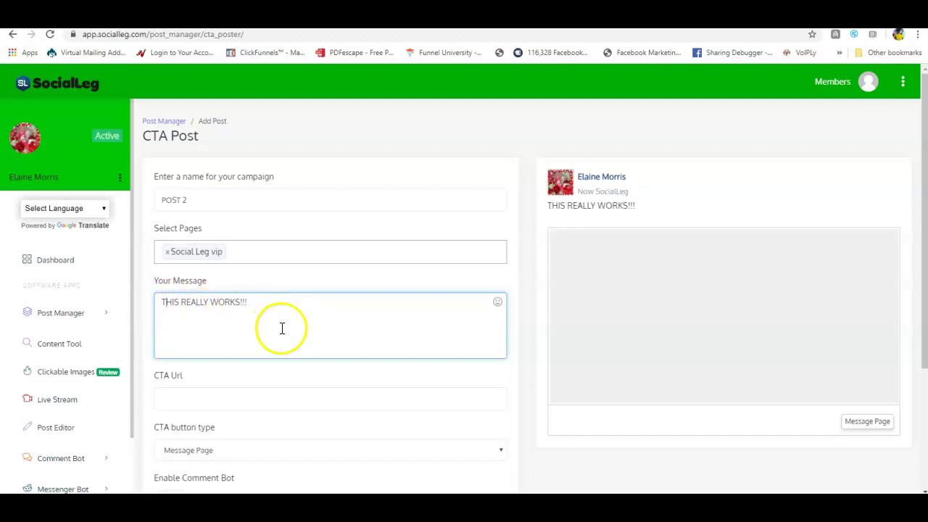
Step: Switch to the ClickBank marketplace and open the E-business & E-marketing category, signing in with the saved account credentials
{"action": "scroll", "coordinate": [282, 328], "scroll_direction": "down", "scroll_amount": 1}
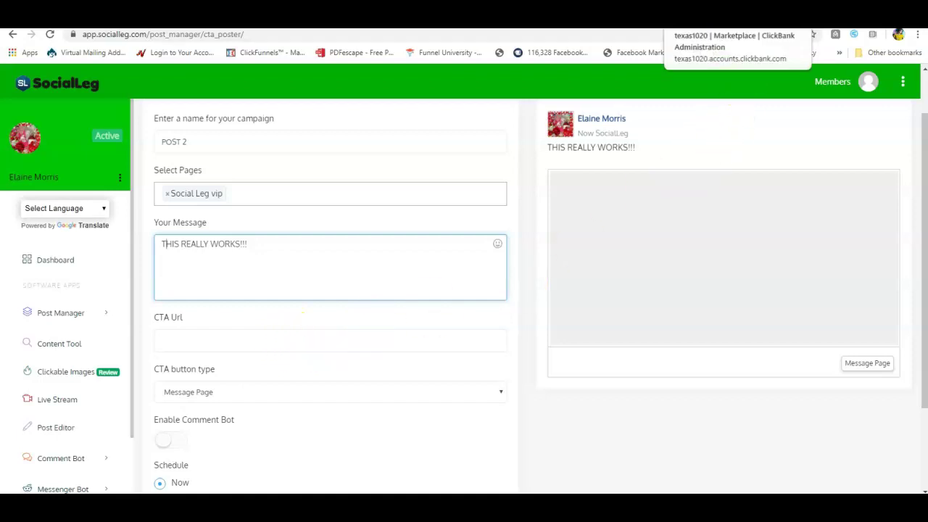
{"action": "left_click", "coordinate": [703, 20]}
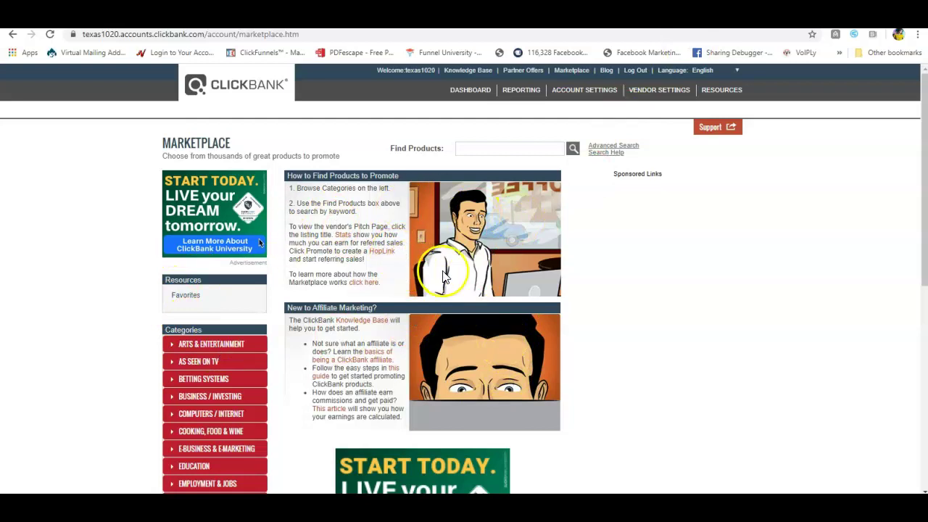
{"action": "scroll", "coordinate": [384, 274], "scroll_direction": "down", "scroll_amount": 2}
{"action": "scroll", "coordinate": [385, 270], "scroll_direction": "down", "scroll_amount": 3}
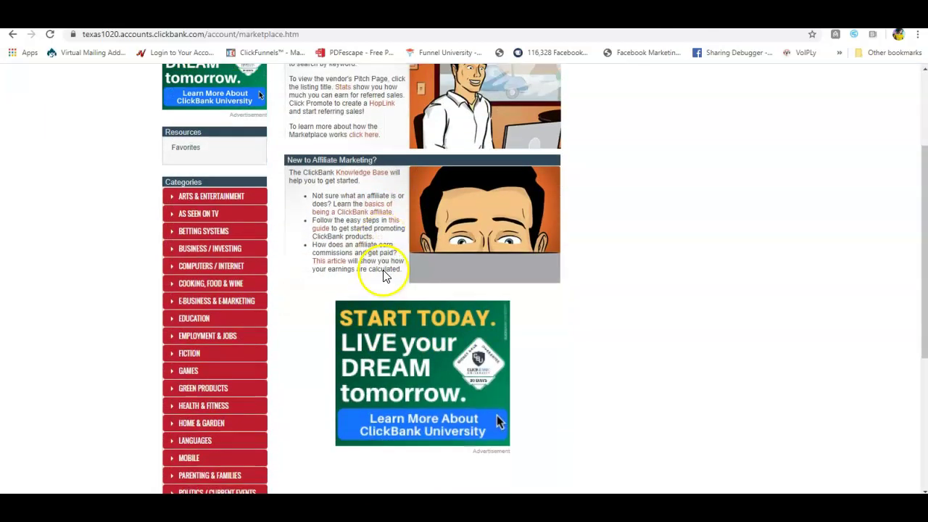
{"action": "left_click", "coordinate": [211, 161]}
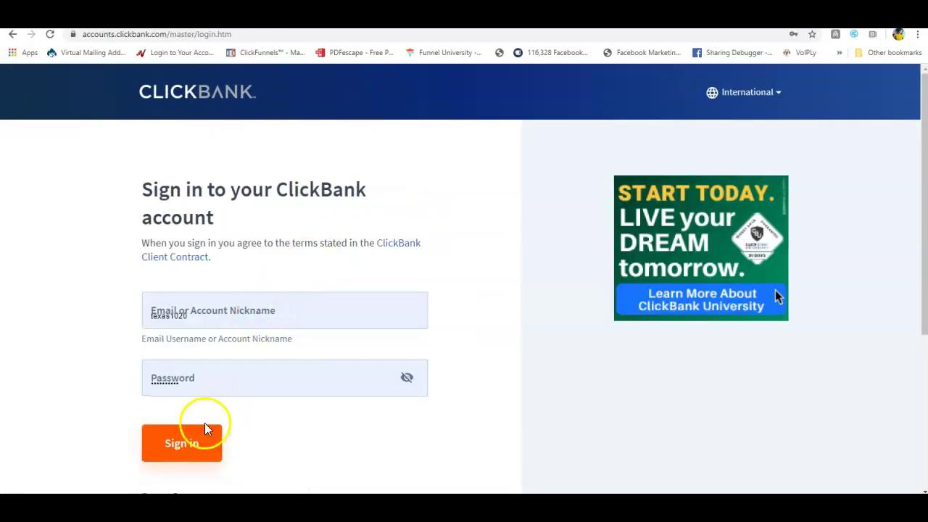
{"action": "left_click", "coordinate": [207, 431]}
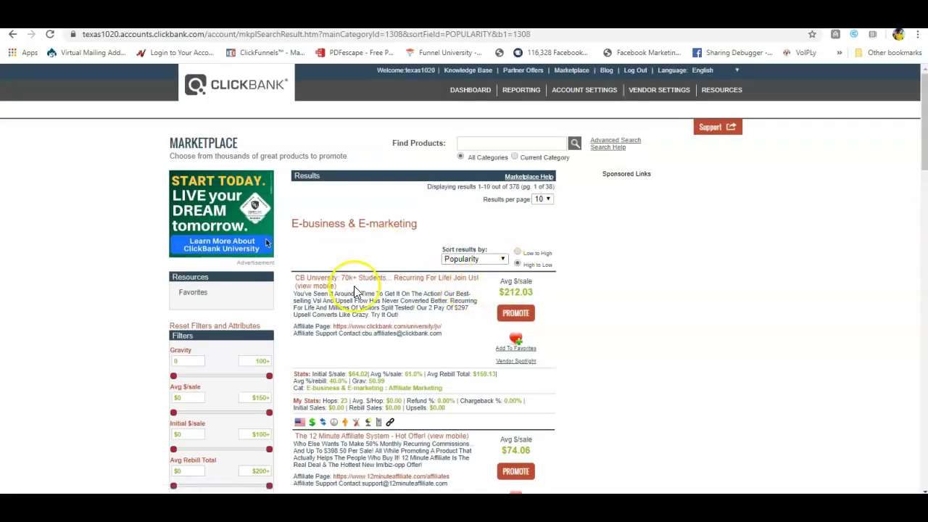
Step: Look through the E-business & E-marketing offers and compare their average earnings per sale
{"action": "scroll", "coordinate": [441, 292], "scroll_direction": "down", "scroll_amount": 6}
{"action": "scroll", "coordinate": [444, 288], "scroll_direction": "up", "scroll_amount": 7}
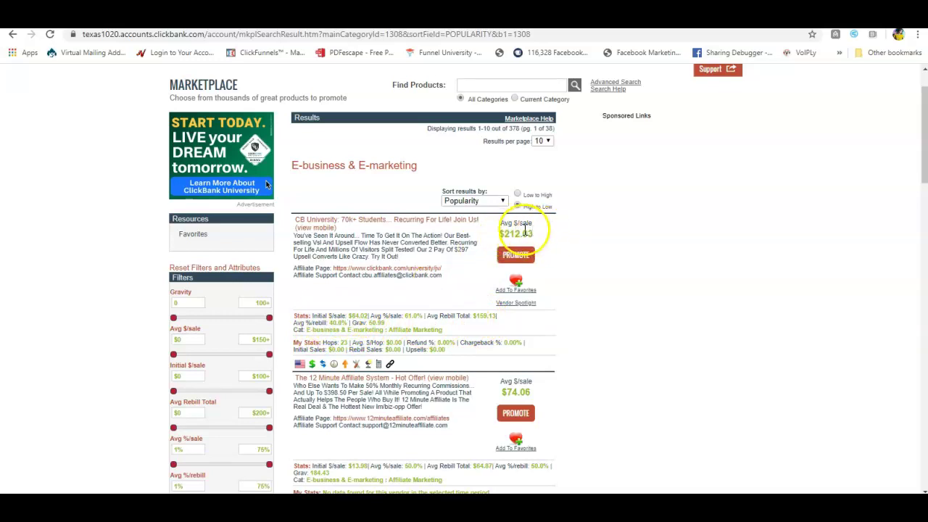
{"action": "scroll", "coordinate": [525, 231], "scroll_direction": "down", "scroll_amount": 4}
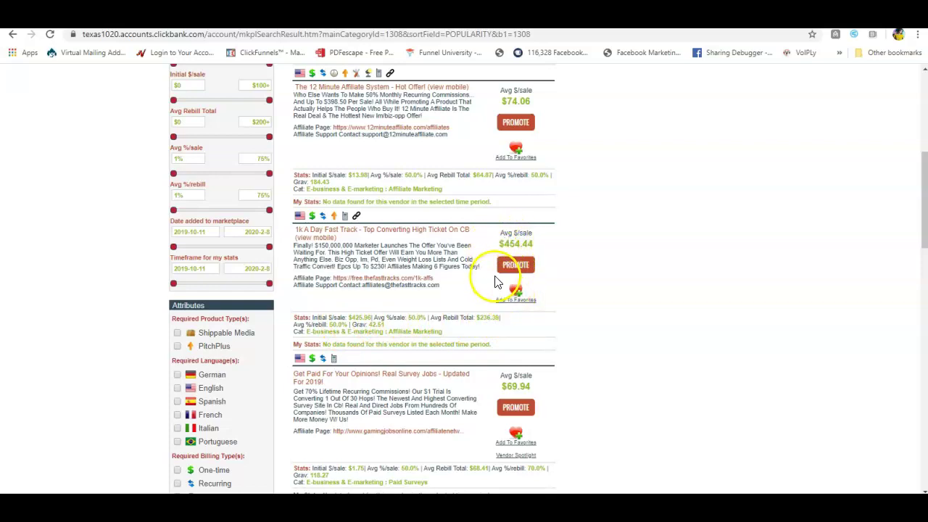
{"action": "scroll", "coordinate": [496, 282], "scroll_direction": "down", "scroll_amount": 2}
{"action": "scroll", "coordinate": [496, 281], "scroll_direction": "down", "scroll_amount": 3}
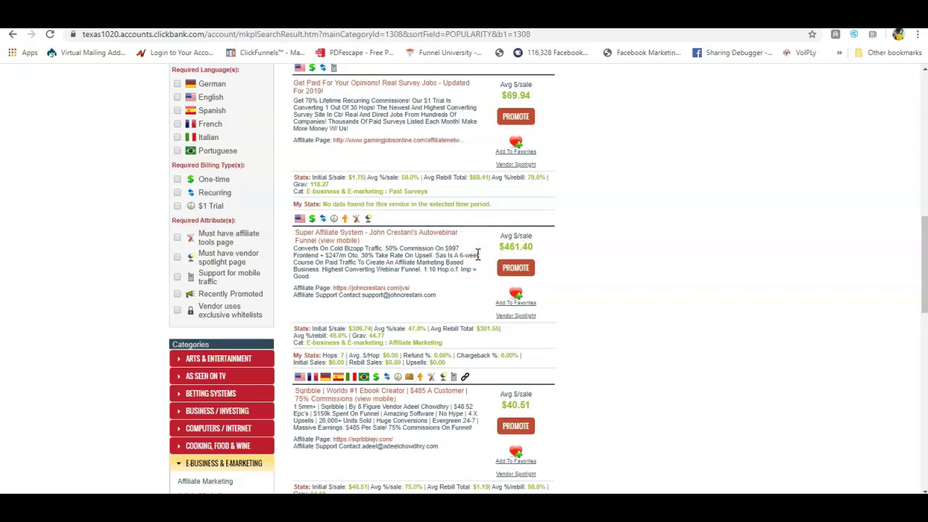
{"action": "scroll", "coordinate": [477, 255], "scroll_direction": "up", "scroll_amount": 10}
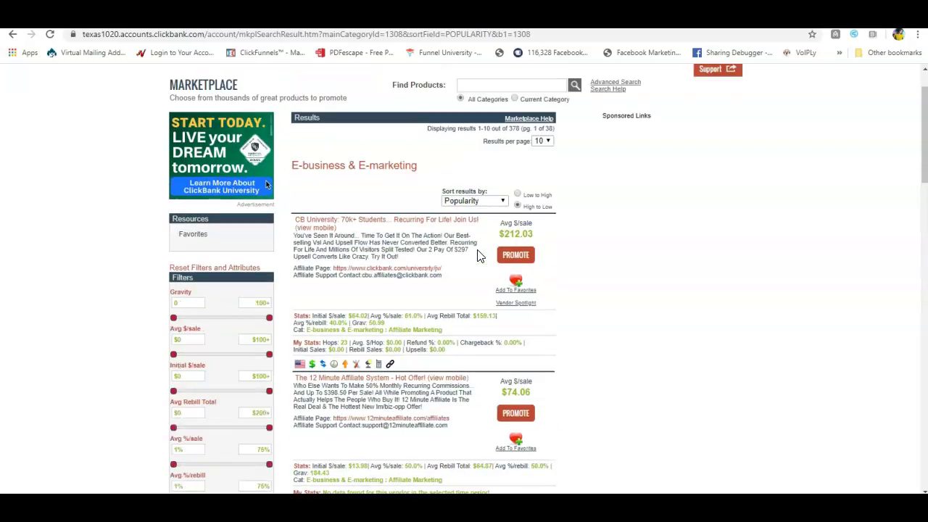
{"action": "scroll", "coordinate": [478, 254], "scroll_direction": "down", "scroll_amount": 5}
{"action": "scroll", "coordinate": [478, 253], "scroll_direction": "up", "scroll_amount": 5}
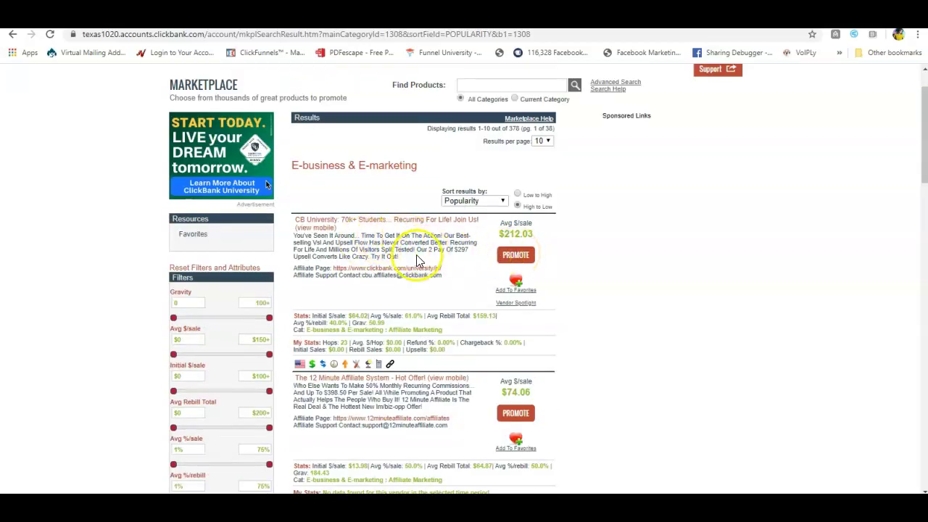
Step: Generate a HopLink for the CB University offer with the tracking ID fb and copy the encrypted link
{"action": "left_click", "coordinate": [514, 258]}
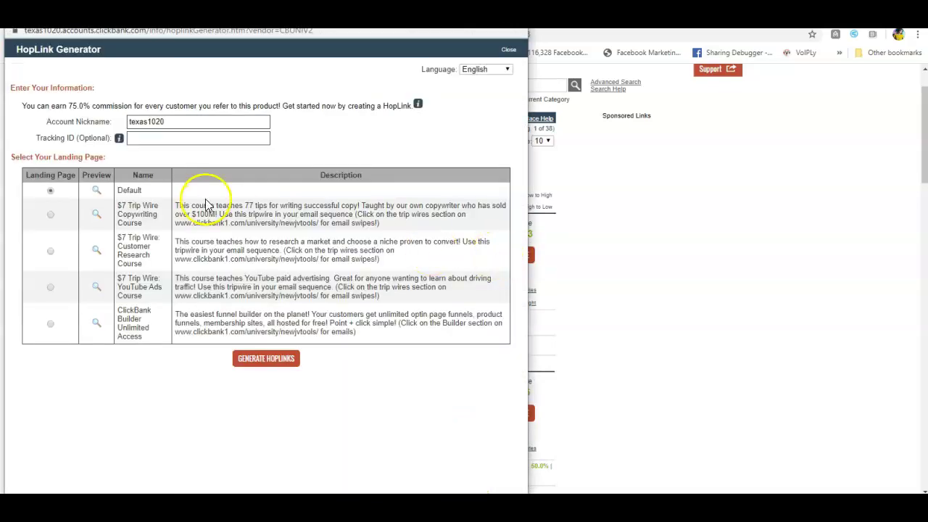
{"action": "left_click", "coordinate": [154, 137]}
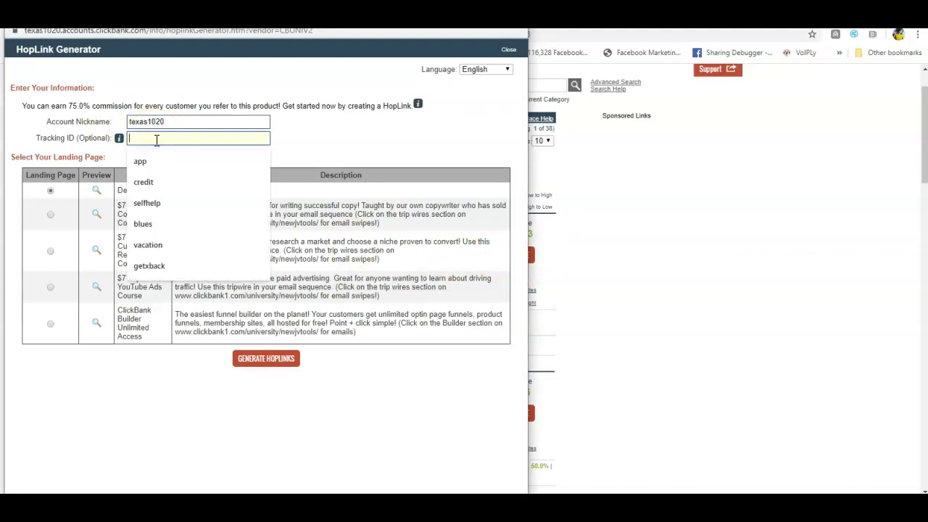
{"action": "type", "text": "fb"}
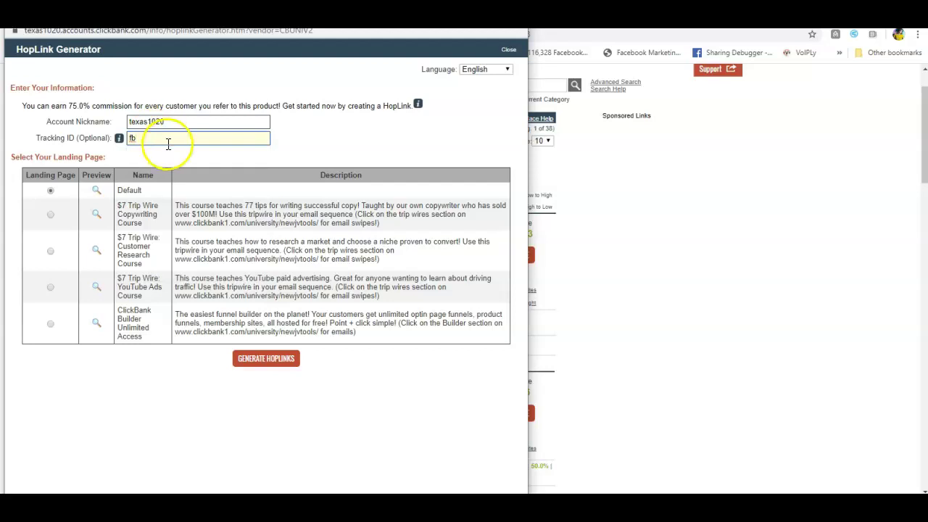
{"action": "left_click", "coordinate": [265, 361]}
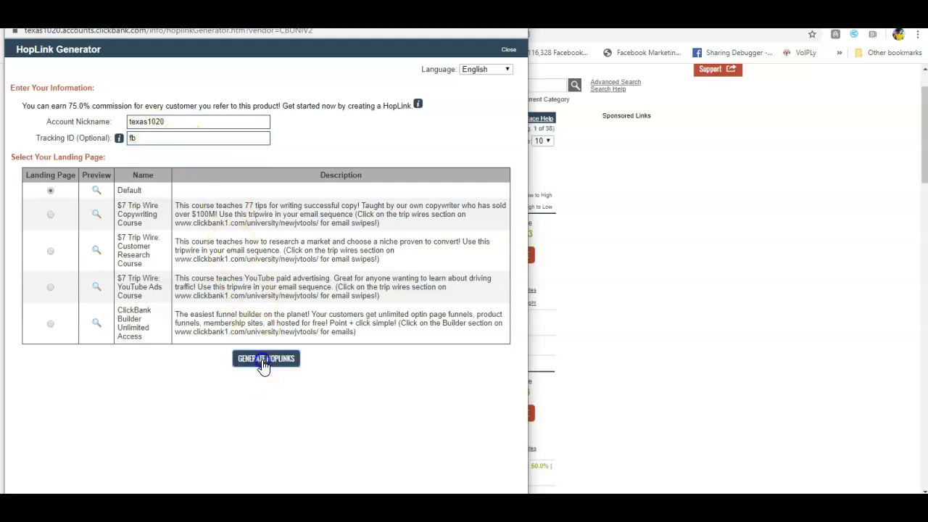
{"action": "left_click", "coordinate": [475, 442]}
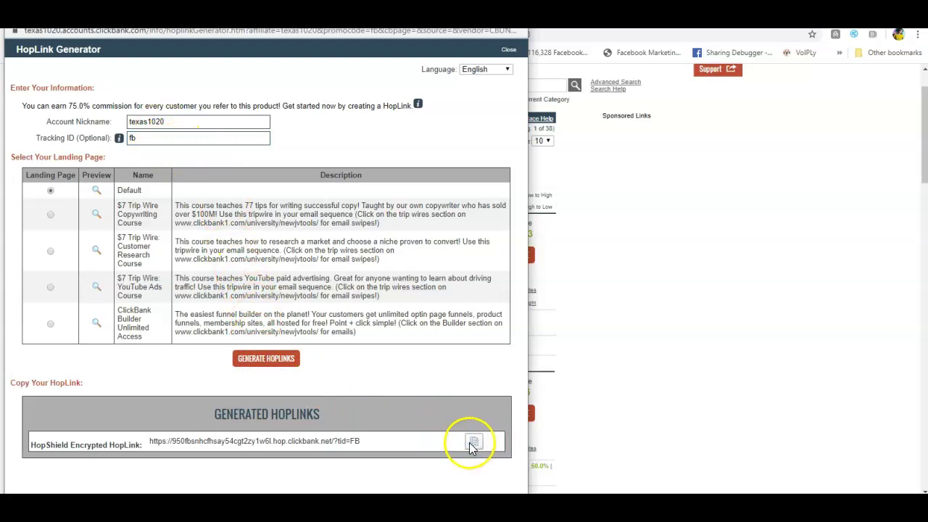
Step: Return to the SocialLeg CTA post and paste the copied ClickBank HopLink as the CTA URL
{"action": "left_click", "coordinate": [626, 172]}
{"action": "left_click", "coordinate": [484, 15]}
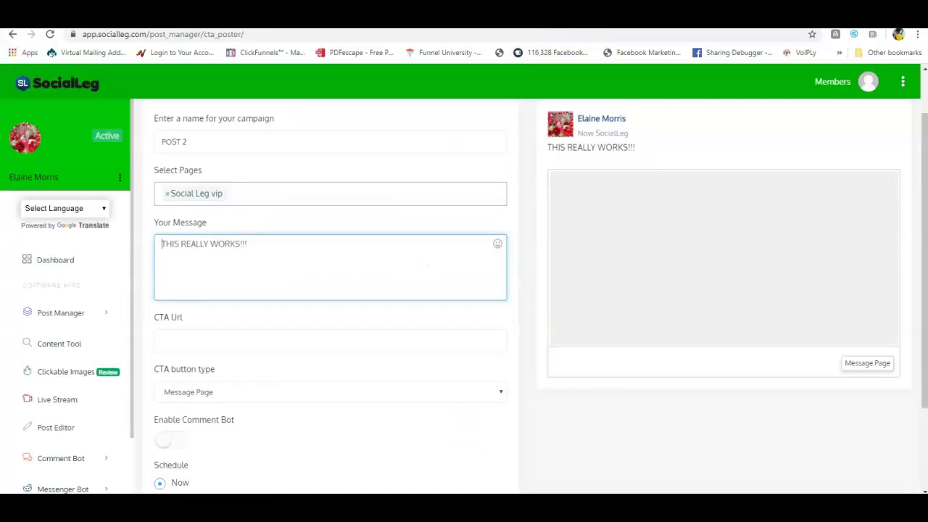
{"action": "right_click", "coordinate": [205, 344]}
{"action": "left_click", "coordinate": [235, 435]}
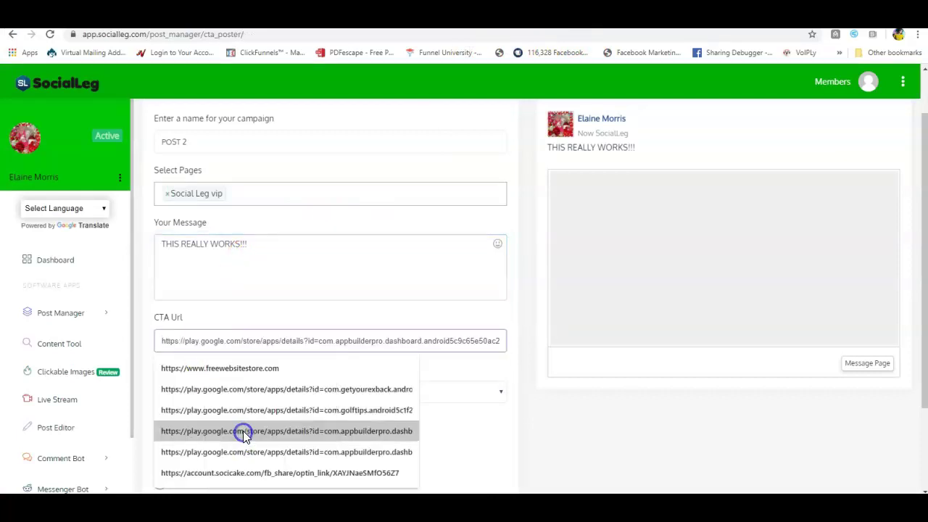
{"action": "left_click", "coordinate": [465, 368]}
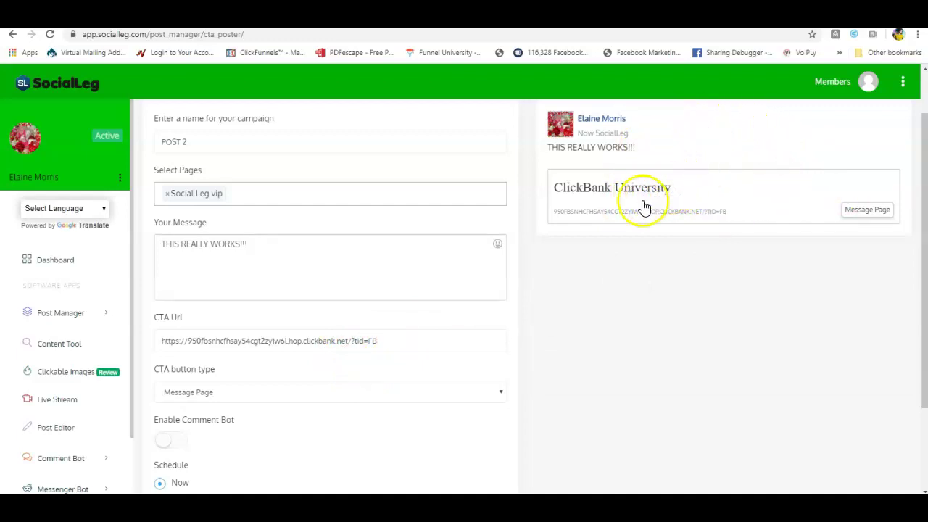
Step: Review the post form and its preview, and set the CTA button type to Sign Up
{"action": "scroll", "coordinate": [386, 289], "scroll_direction": "down", "scroll_amount": 2}
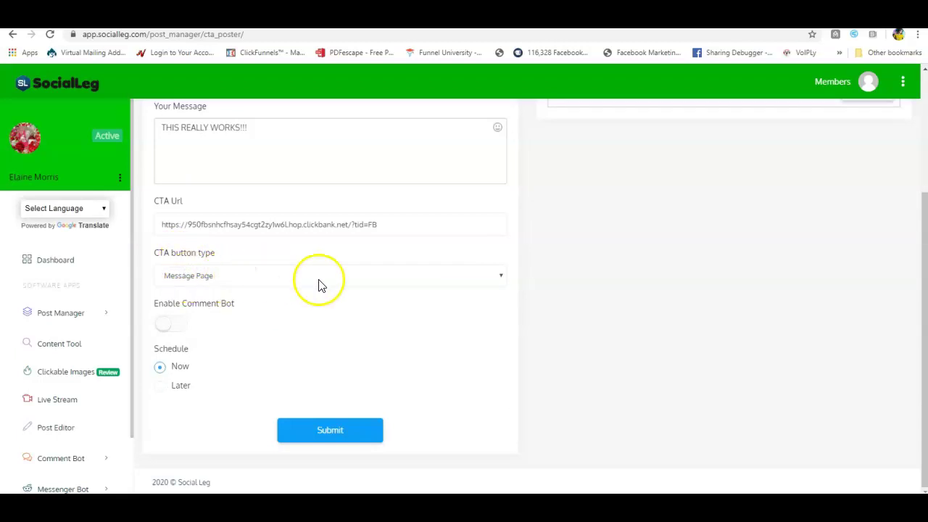
{"action": "scroll", "coordinate": [420, 298], "scroll_direction": "up", "scroll_amount": 3}
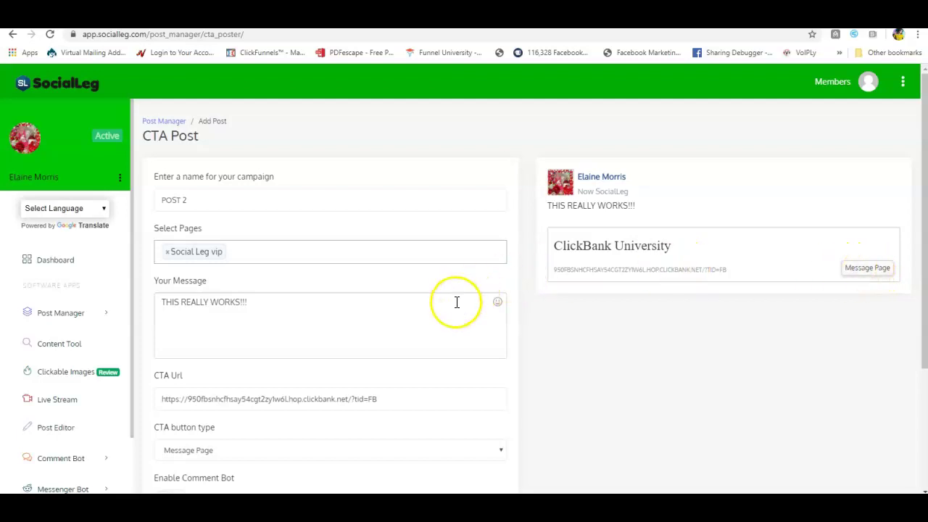
{"action": "scroll", "coordinate": [456, 302], "scroll_direction": "down", "scroll_amount": 3}
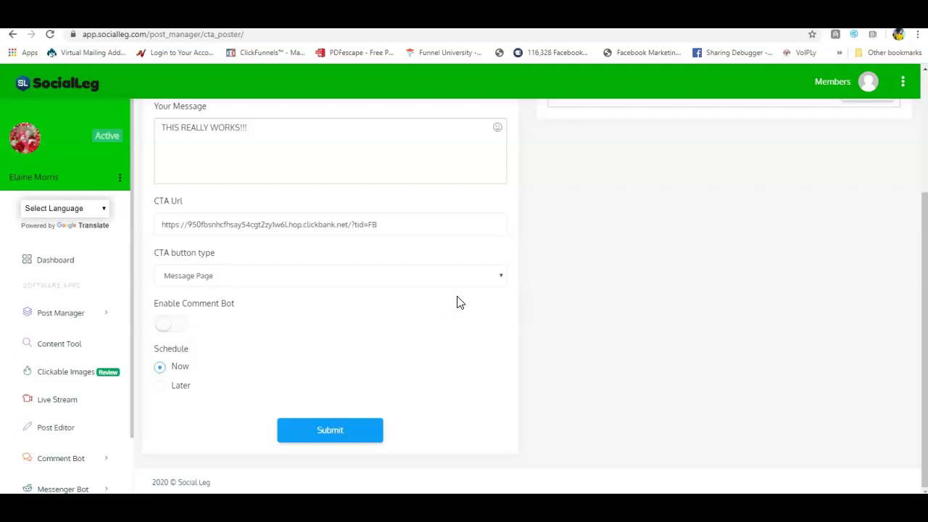
{"action": "scroll", "coordinate": [457, 303], "scroll_direction": "up", "scroll_amount": 3}
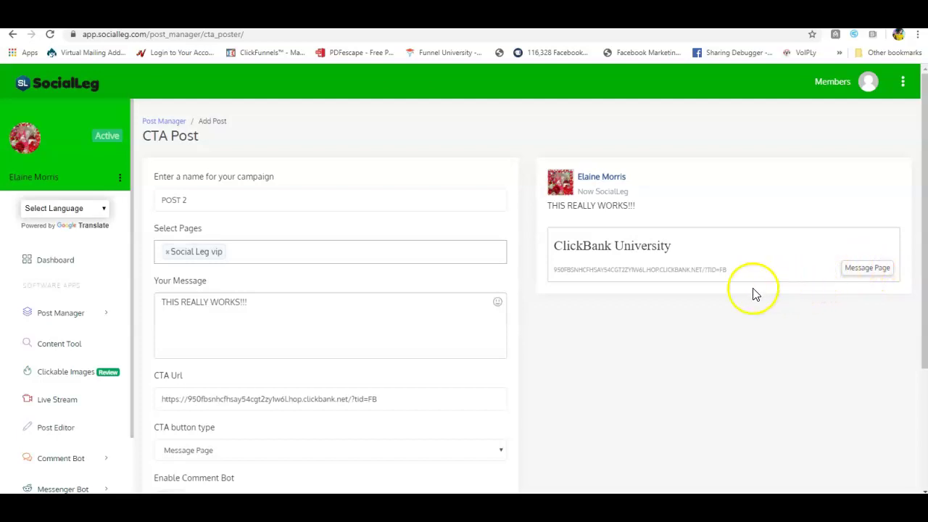
{"action": "scroll", "coordinate": [222, 327], "scroll_direction": "down", "scroll_amount": 2}
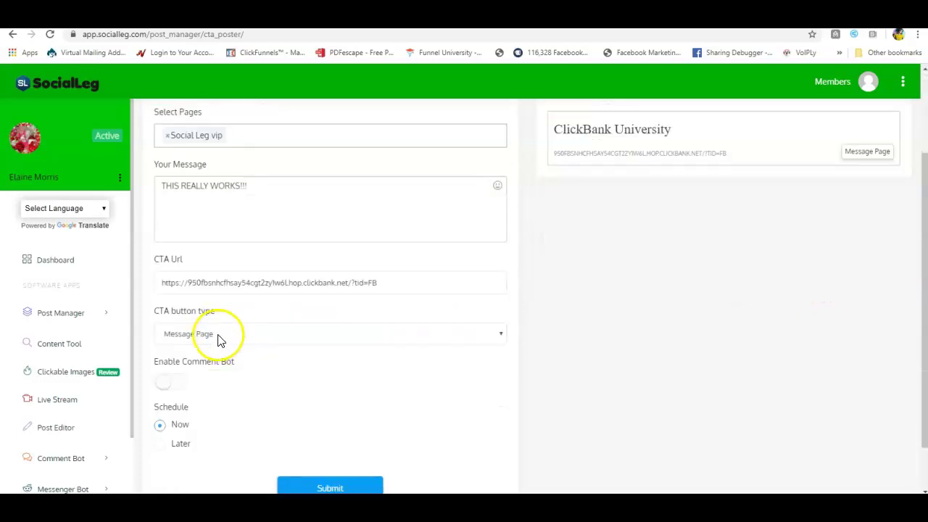
{"action": "left_click", "coordinate": [219, 338]}
{"action": "scroll", "coordinate": [185, 272], "scroll_direction": "down", "scroll_amount": 1}
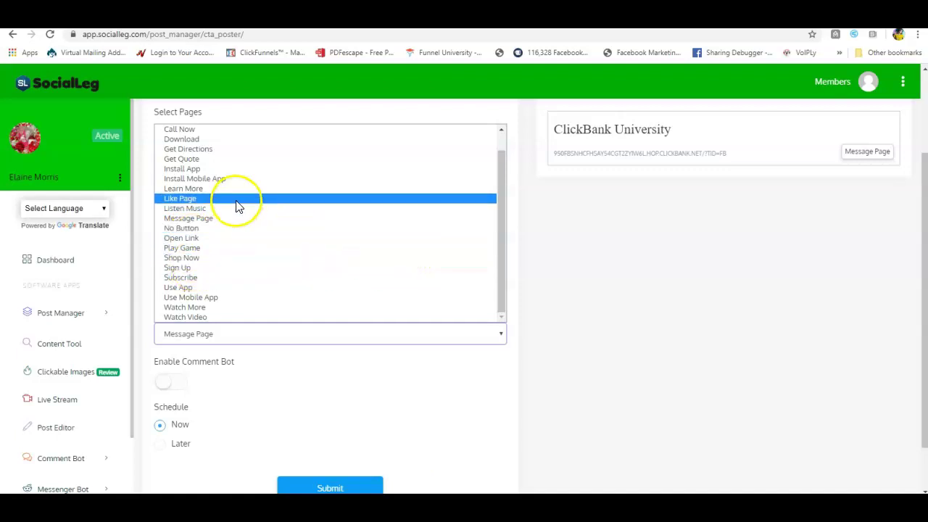
{"action": "left_click", "coordinate": [196, 268]}
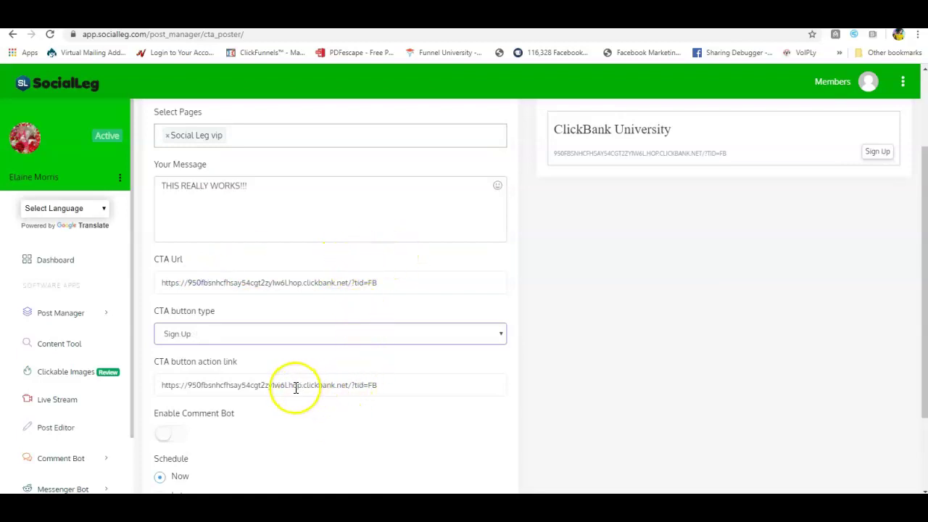
Step: Set the post's schedule option to Later
{"action": "scroll", "coordinate": [304, 386], "scroll_direction": "down", "scroll_amount": 1}
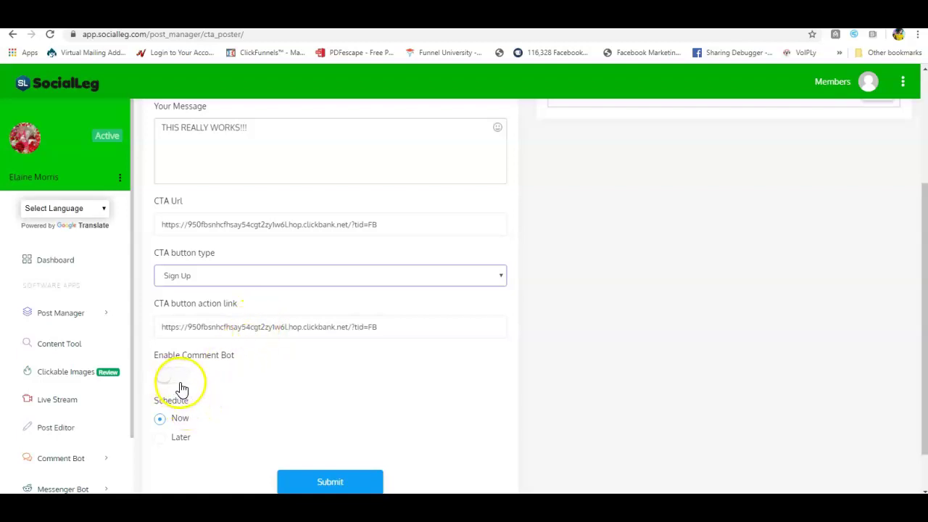
{"action": "scroll", "coordinate": [239, 375], "scroll_direction": "down", "scroll_amount": 1}
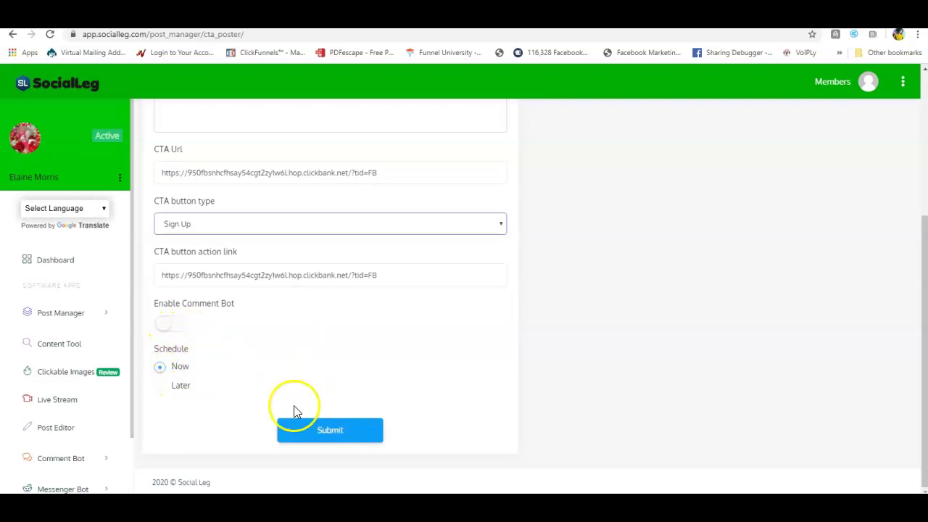
{"action": "left_click", "coordinate": [161, 386]}
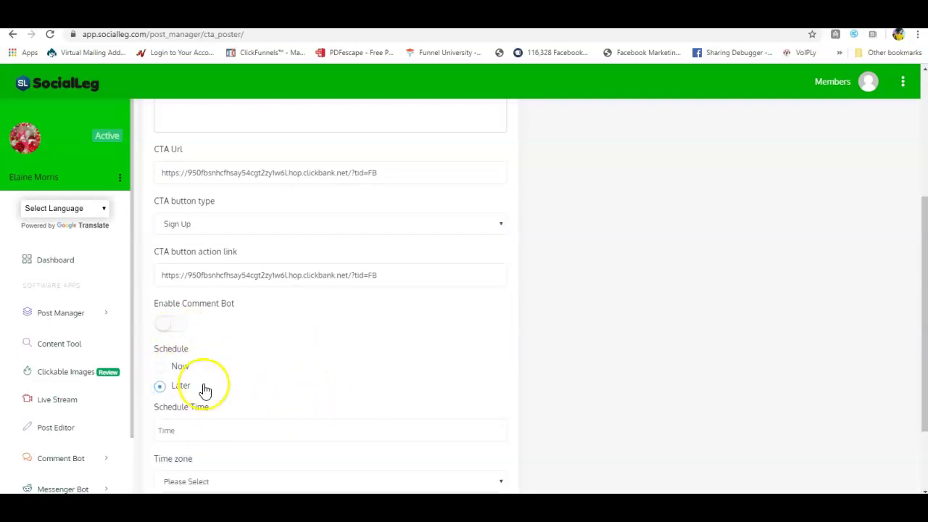
{"action": "scroll", "coordinate": [232, 380], "scroll_direction": "down", "scroll_amount": 2}
{"action": "left_click", "coordinate": [267, 329]}
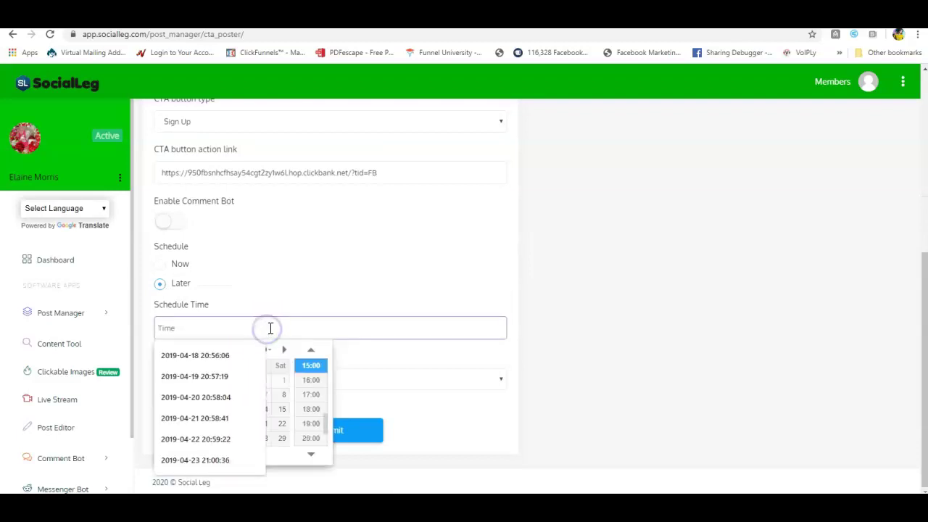
{"action": "left_click", "coordinate": [304, 291]}
Step: Set the CTA post's schedule to Now and submit the post
{"action": "left_click", "coordinate": [159, 266]}
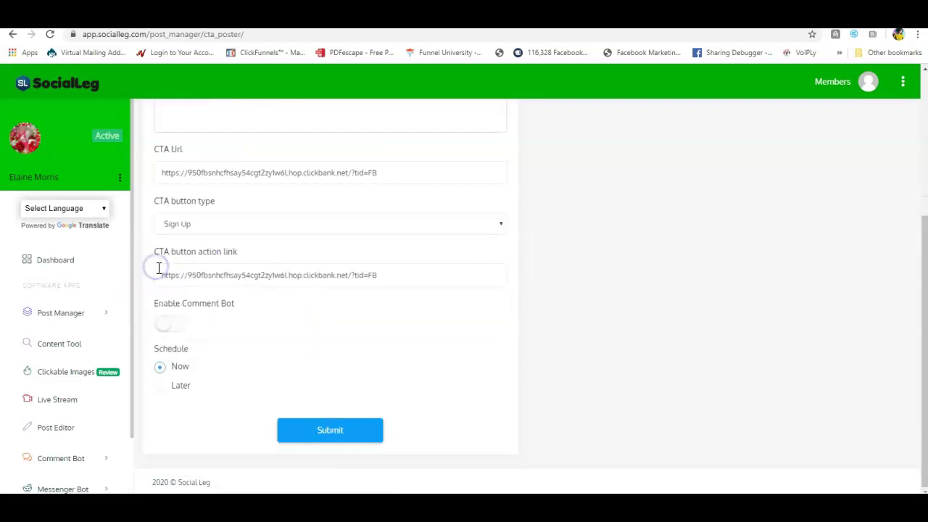
{"action": "left_click", "coordinate": [327, 429]}
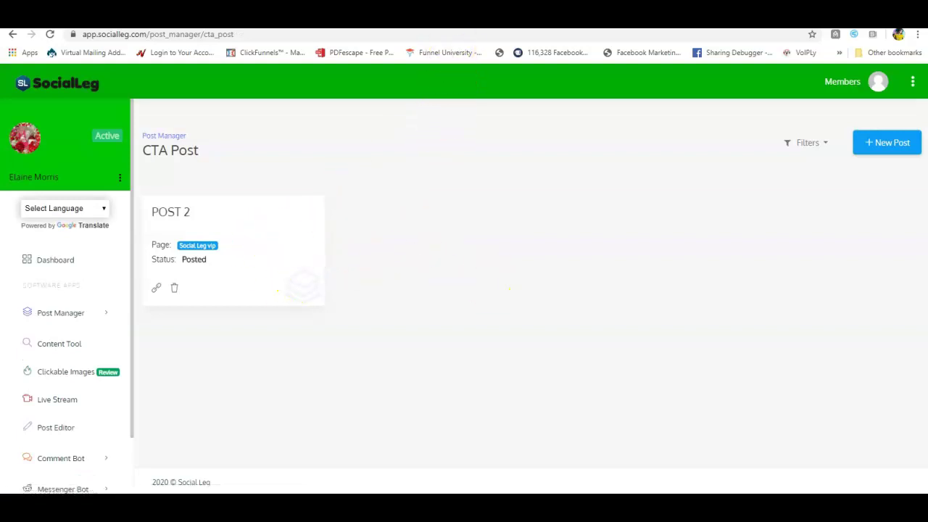
Step: Switch to the Social Leg vip Facebook page, reload it and locate the newly published ClickBank University post
{"action": "left_click", "coordinate": [465, 18]}
{"action": "scroll", "coordinate": [398, 251], "scroll_direction": "up", "scroll_amount": 5}
{"action": "scroll", "coordinate": [391, 239], "scroll_direction": "up", "scroll_amount": 3}
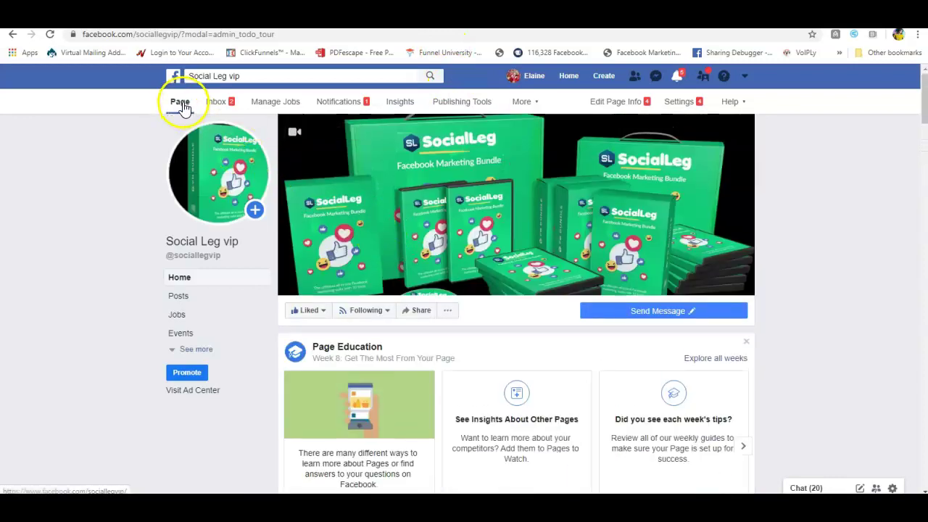
{"action": "left_click", "coordinate": [50, 36]}
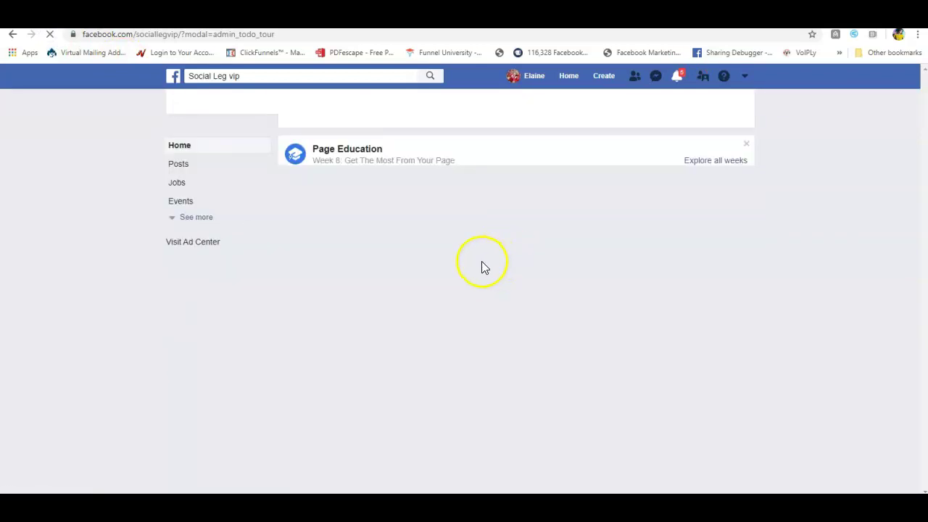
{"action": "scroll", "coordinate": [478, 263], "scroll_direction": "down", "scroll_amount": 3}
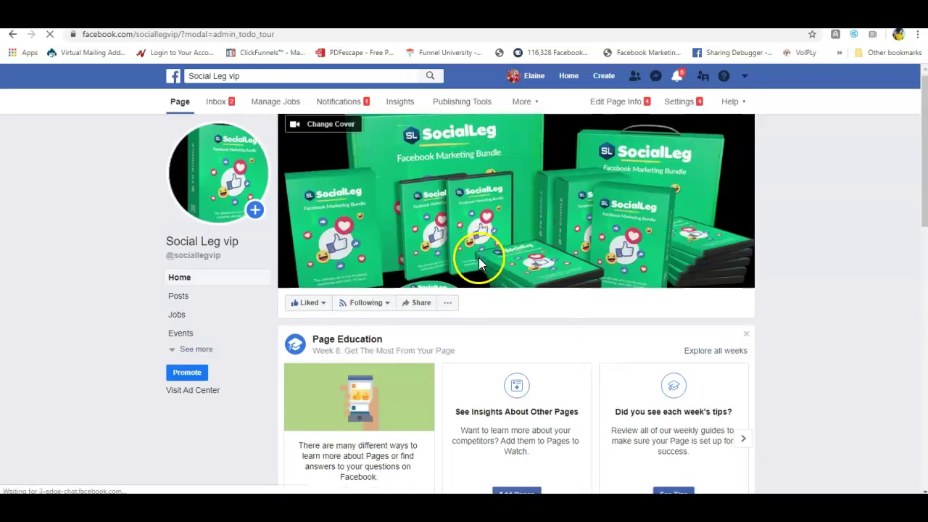
{"action": "scroll", "coordinate": [478, 263], "scroll_direction": "down", "scroll_amount": 3}
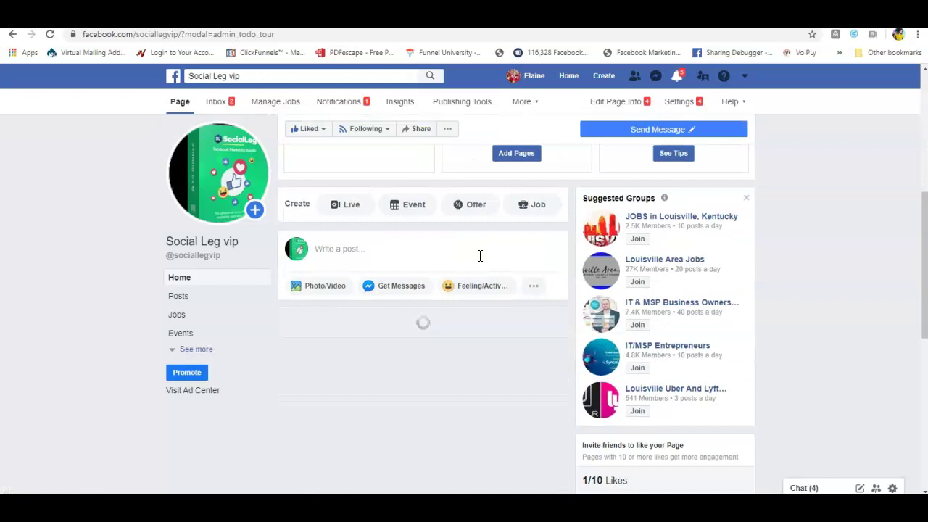
{"action": "scroll", "coordinate": [398, 251], "scroll_direction": "down", "scroll_amount": 3}
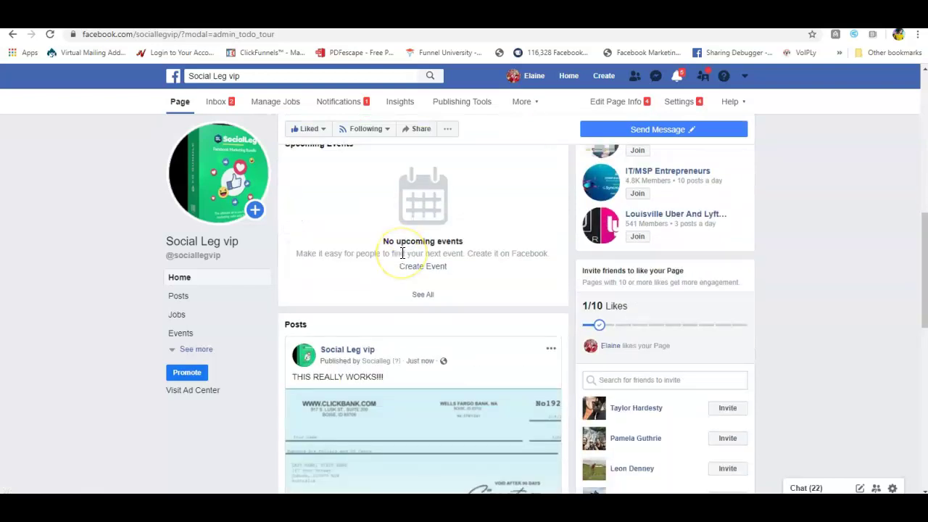
{"action": "scroll", "coordinate": [402, 253], "scroll_direction": "down", "scroll_amount": 3}
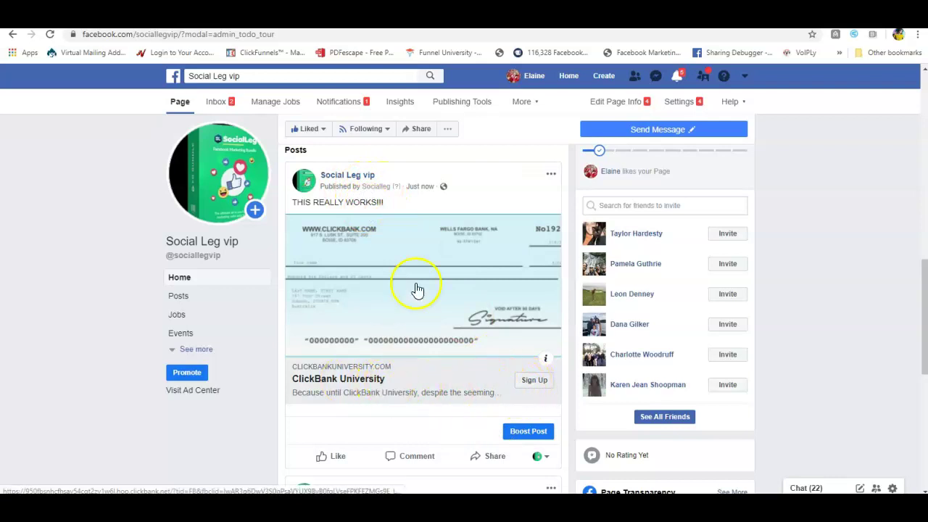
Step: Follow the published post's link and look through the ClickBank University sales page down to the join offer near its end
{"action": "left_click", "coordinate": [425, 263]}
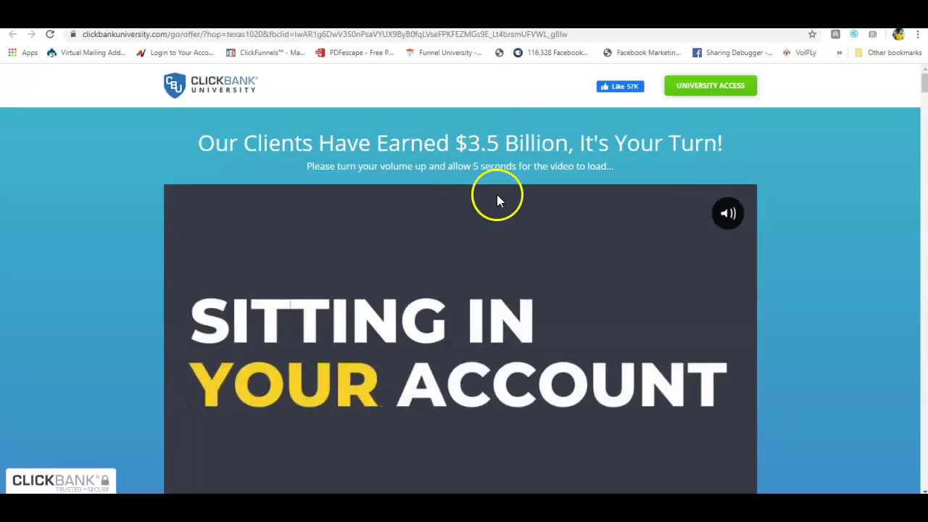
{"action": "scroll", "coordinate": [507, 202], "scroll_direction": "down", "scroll_amount": 4}
{"action": "scroll", "coordinate": [510, 199], "scroll_direction": "down", "scroll_amount": 5}
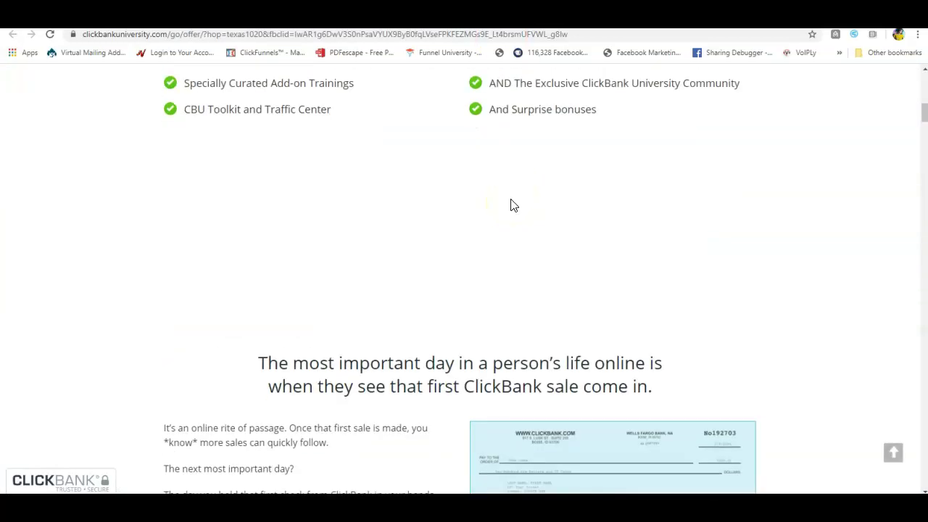
{"action": "scroll", "coordinate": [510, 199], "scroll_direction": "down", "scroll_amount": 3}
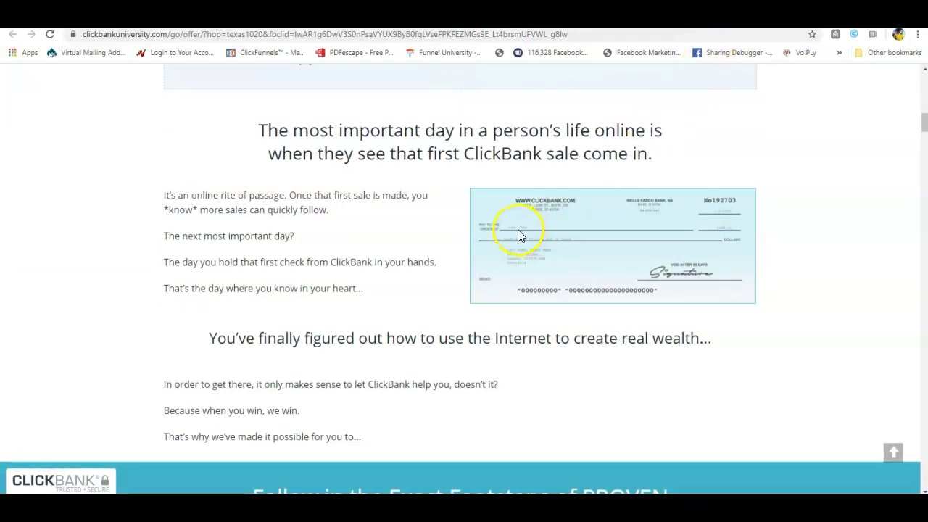
{"action": "scroll", "coordinate": [464, 229], "scroll_direction": "down", "scroll_amount": 10}
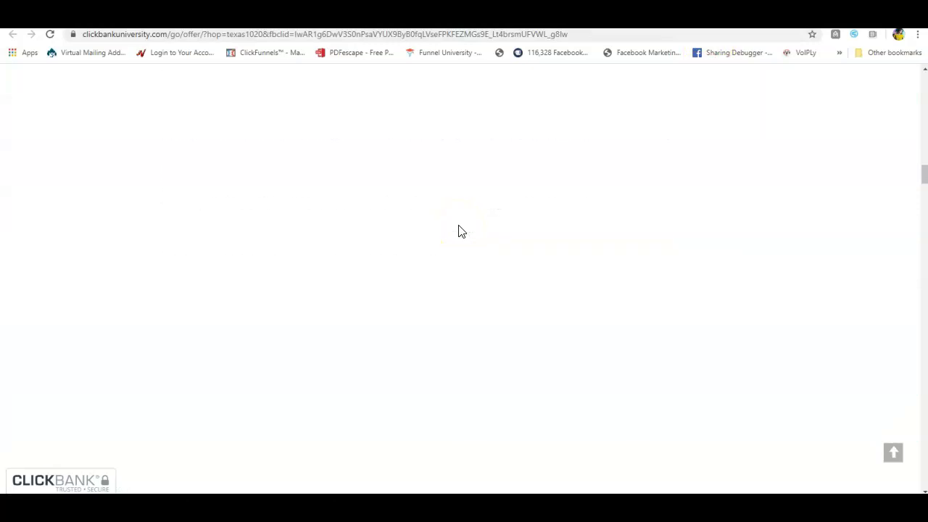
{"action": "scroll", "coordinate": [461, 231], "scroll_direction": "down", "scroll_amount": 15}
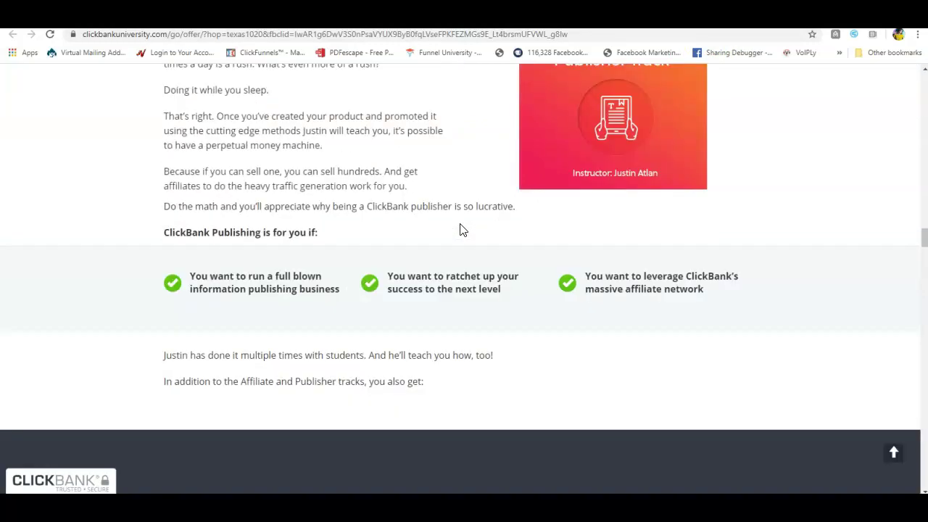
{"action": "scroll", "coordinate": [464, 231], "scroll_direction": "down", "scroll_amount": 20}
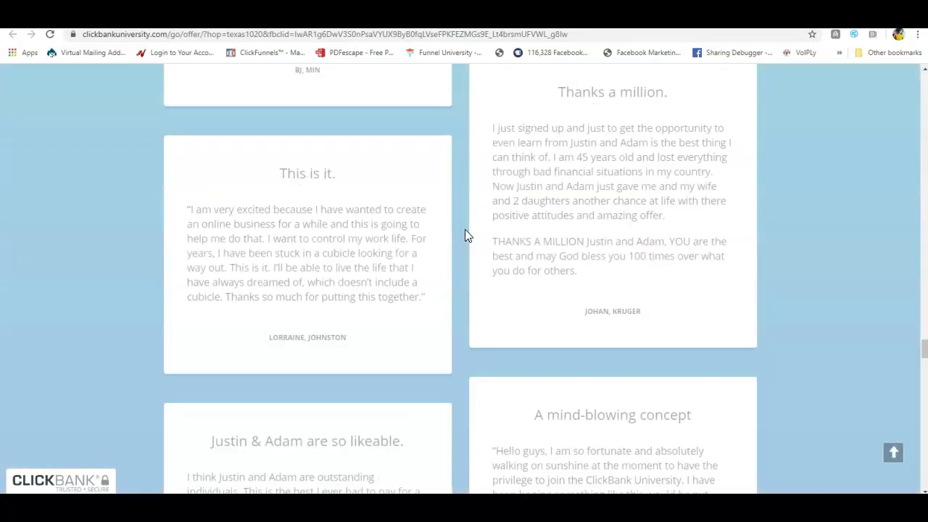
{"action": "scroll", "coordinate": [464, 229], "scroll_direction": "down", "scroll_amount": 20}
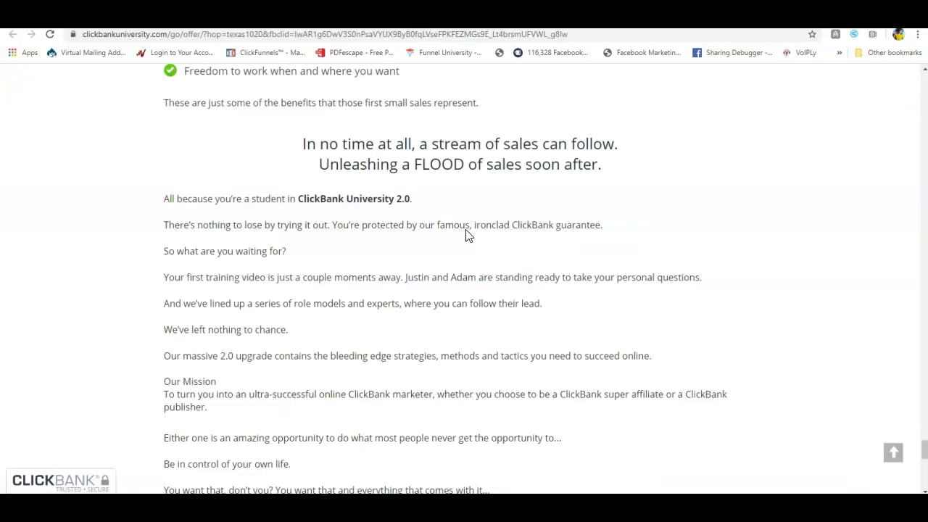
{"action": "scroll", "coordinate": [468, 234], "scroll_direction": "down", "scroll_amount": 3}
{"action": "scroll", "coordinate": [466, 229], "scroll_direction": "up", "scroll_amount": 3}
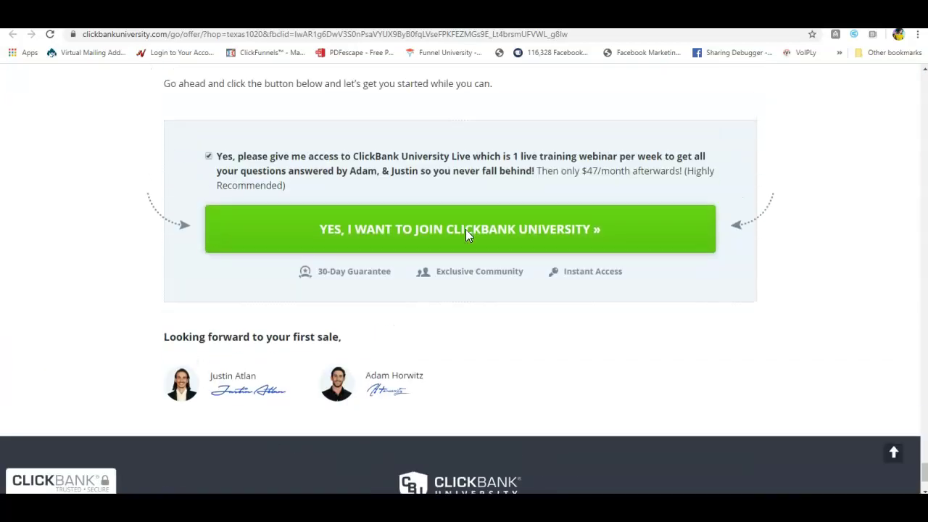
Step: Open the ClickBank University join form, enter dddddd as the name, fill in an e-mail address and continue to the final step
{"action": "left_click", "coordinate": [464, 273]}
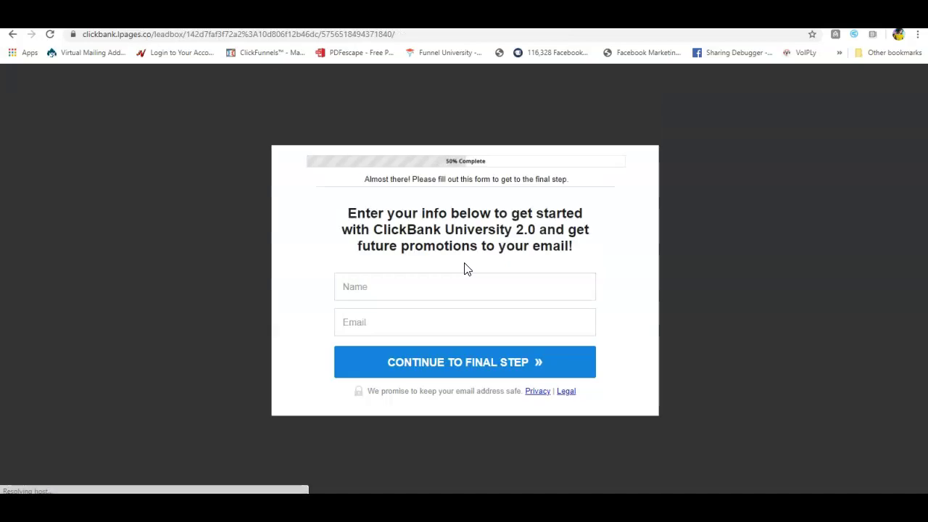
{"action": "left_click", "coordinate": [441, 293]}
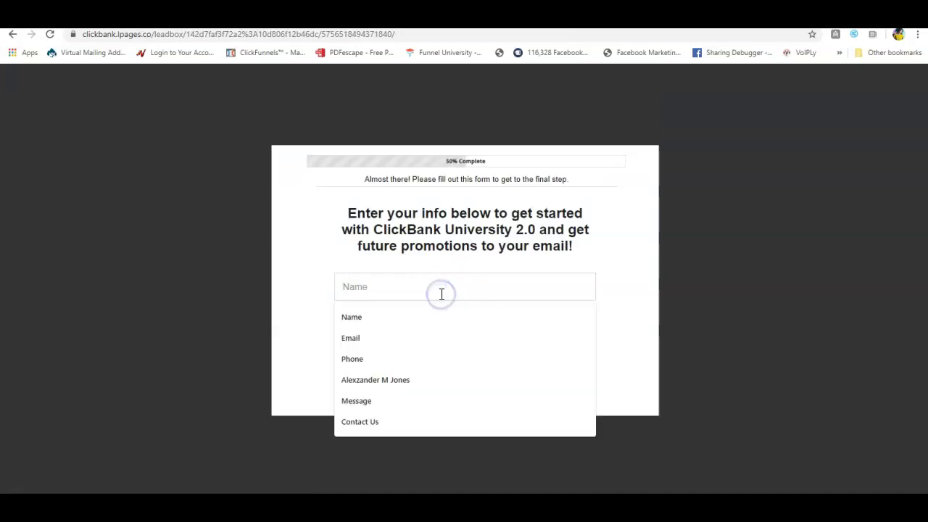
{"action": "type", "text": "dddddd"}
{"action": "left_click", "coordinate": [427, 321]}
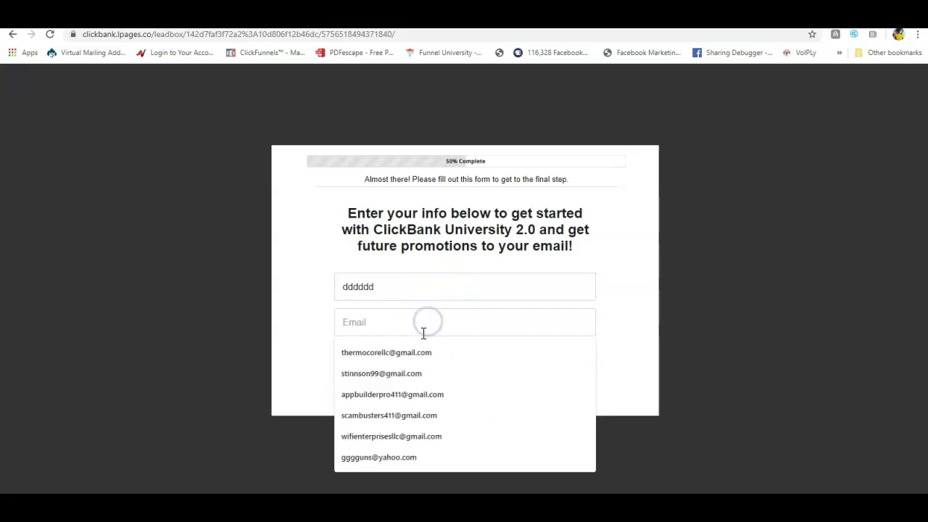
{"action": "left_click", "coordinate": [420, 353]}
{"action": "left_click", "coordinate": [394, 361]}
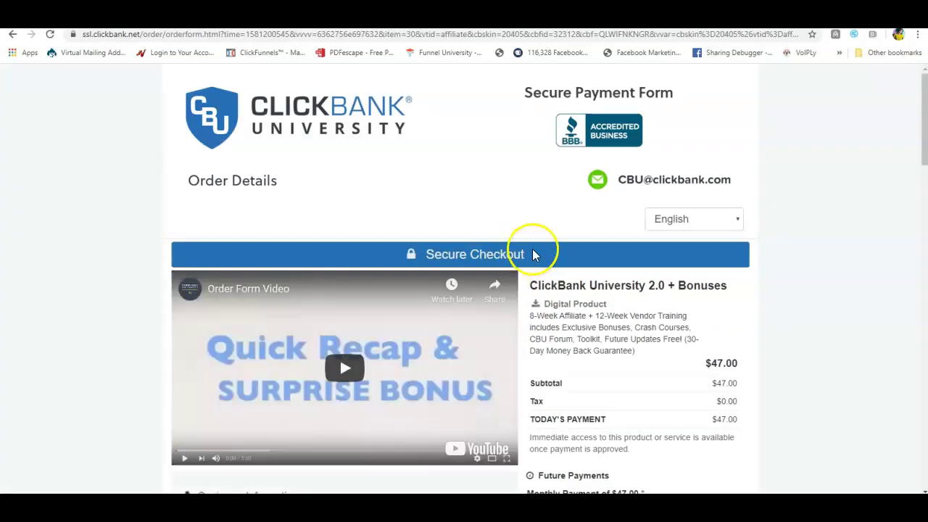
Step: Review the ClickBank order form down to the affiliate ID under the terms of sale
{"action": "scroll", "coordinate": [533, 232], "scroll_direction": "down", "scroll_amount": 3}
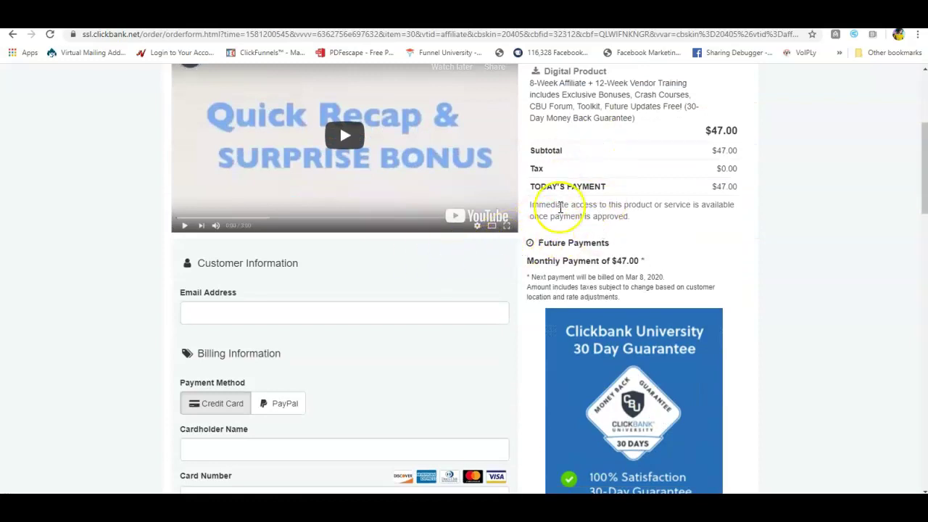
{"action": "scroll", "coordinate": [533, 232], "scroll_direction": "down", "scroll_amount": 4}
{"action": "scroll", "coordinate": [533, 232], "scroll_direction": "down", "scroll_amount": 10}
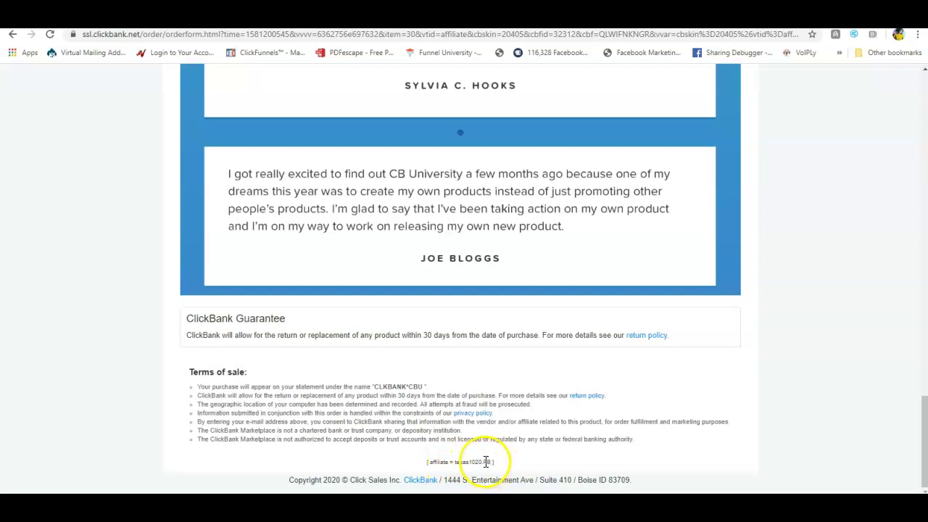
{"action": "scroll", "coordinate": [489, 293], "scroll_direction": "up", "scroll_amount": 10}
{"action": "scroll", "coordinate": [489, 293], "scroll_direction": "up", "scroll_amount": 10}
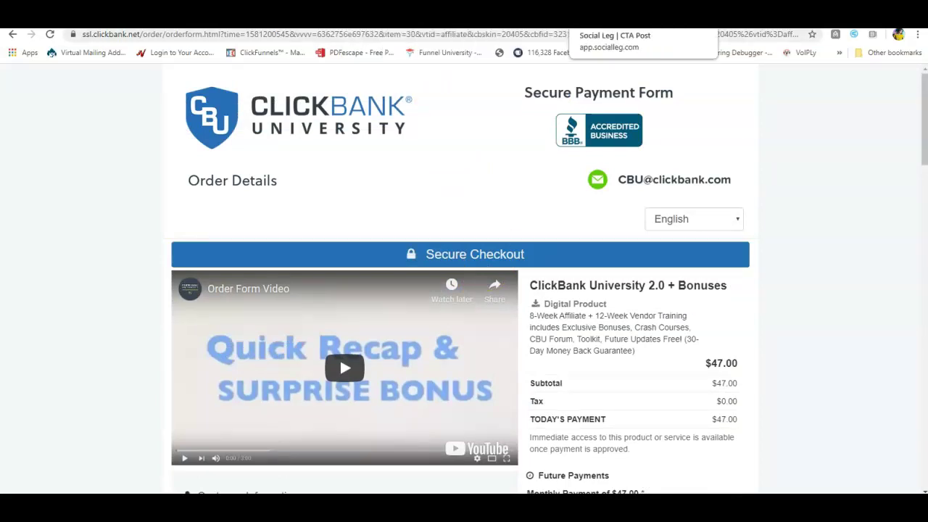
Step: Switch back to SocialLeg and show the Post Manager's post types
{"action": "left_click", "coordinate": [594, 30]}
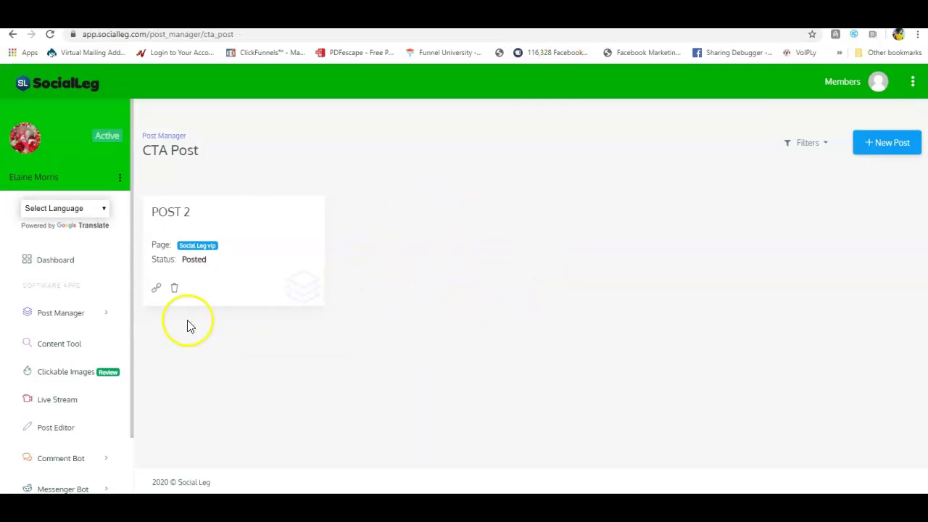
{"action": "left_click", "coordinate": [64, 321]}
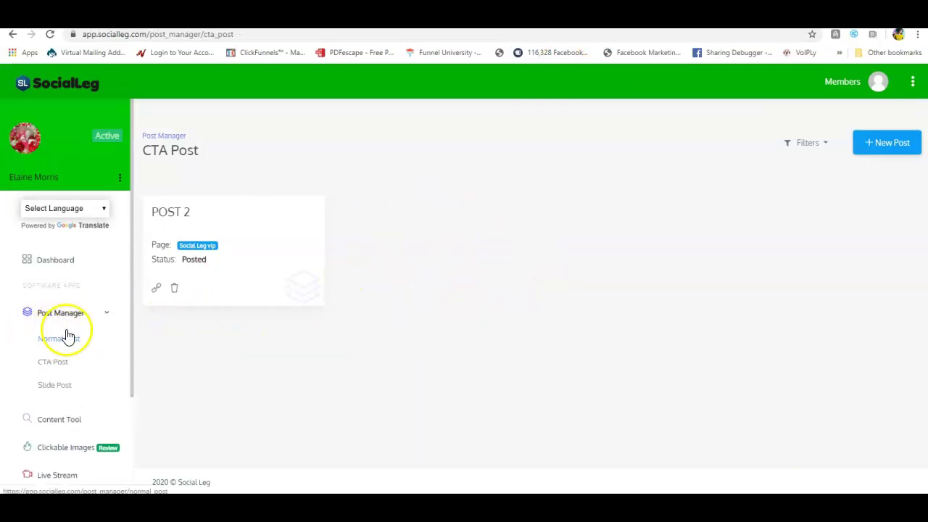